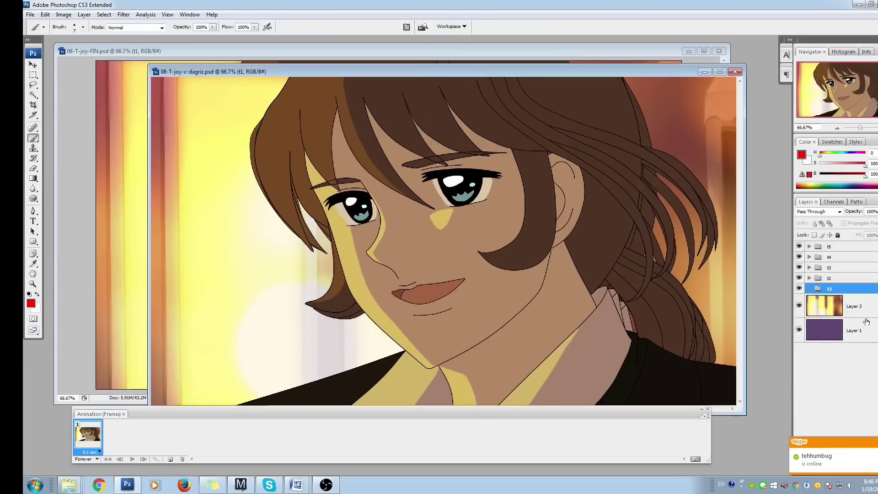
# Step: Hide groups t2 through t5 and examine the line-art and colour layers inside group t1 by toggling their visibility
pyautogui.moveTo(799, 247); pyautogui.dragTo(805, 284)
pyautogui.click(810, 288)
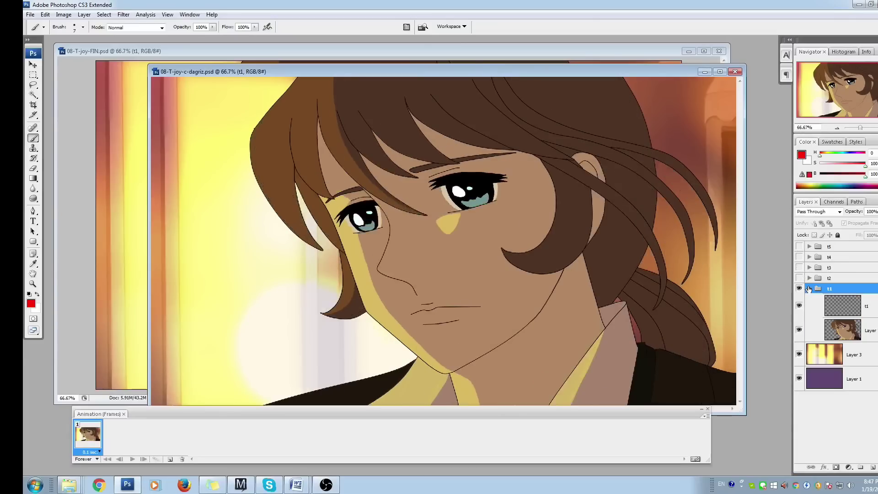
pyautogui.click(870, 315)
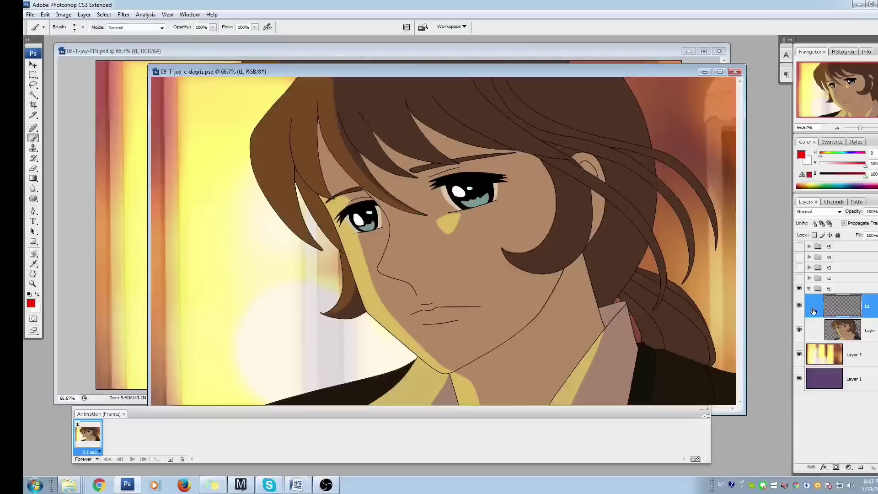
pyautogui.click(799, 306)
pyautogui.click(799, 306)
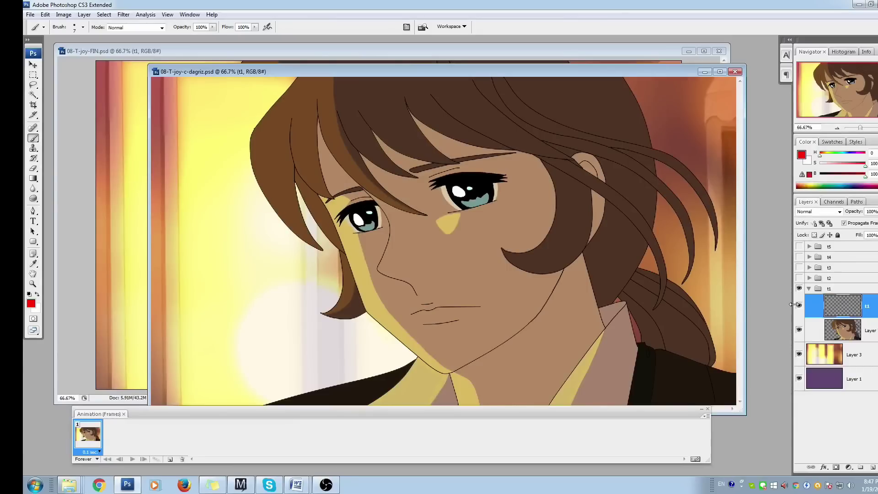
pyautogui.click(800, 306)
pyautogui.click(799, 306)
pyautogui.click(800, 332)
pyautogui.click(800, 330)
# Step: Examine the background by toggling Layer 3's visibility, select that layer and collapse group t1
pyautogui.click(799, 355)
pyautogui.click(799, 355)
pyautogui.click(798, 355)
pyautogui.click(860, 356)
pyautogui.click(809, 289)
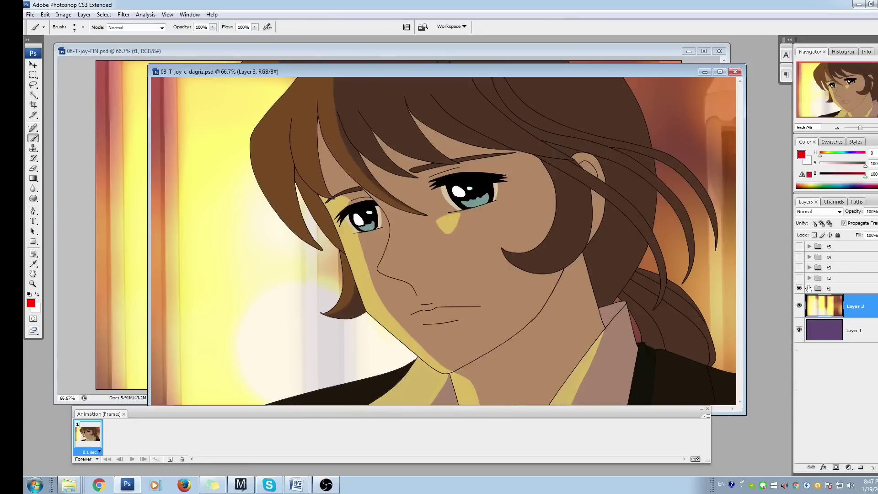
# Step: Show group t2 in place of t1 and examine its line-art and colour layers separately
pyautogui.click(799, 288)
pyautogui.click(799, 277)
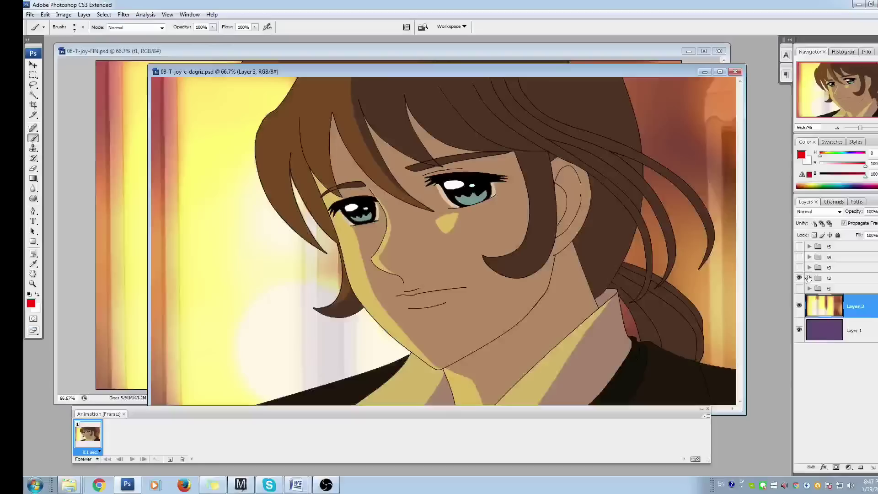
pyautogui.click(810, 277)
pyautogui.click(799, 312)
pyautogui.click(800, 311)
pyautogui.click(799, 319)
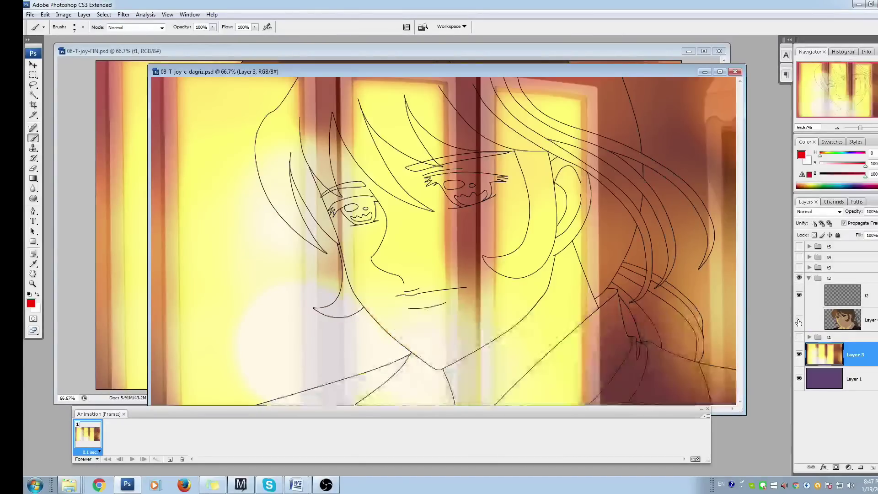
pyautogui.click(800, 319)
pyautogui.click(810, 278)
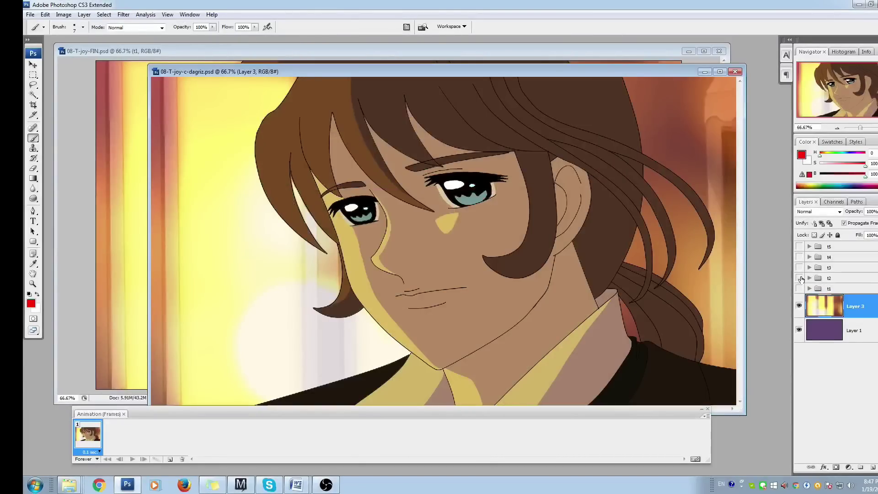
# Step: Show group t3 in place of t2 and examine it with its line-art layer turned off and on
pyautogui.click(800, 279)
pyautogui.click(800, 267)
pyautogui.click(809, 267)
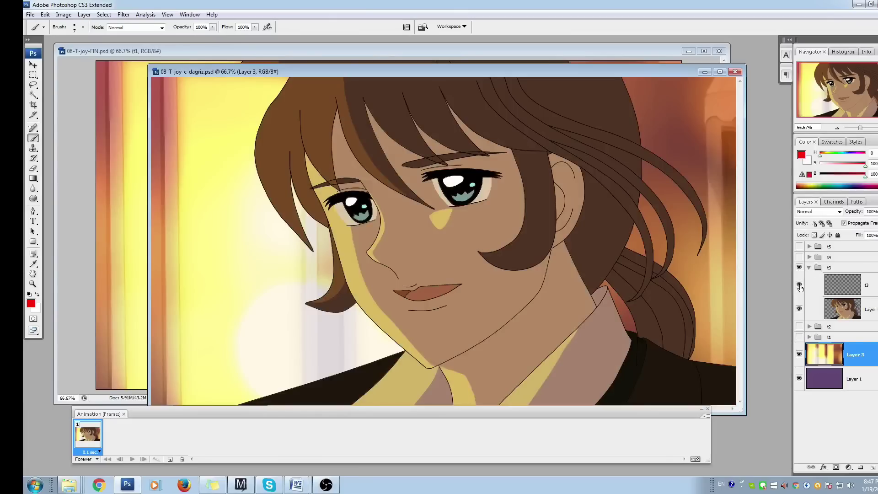
pyautogui.click(799, 286)
pyautogui.click(800, 286)
pyautogui.click(809, 267)
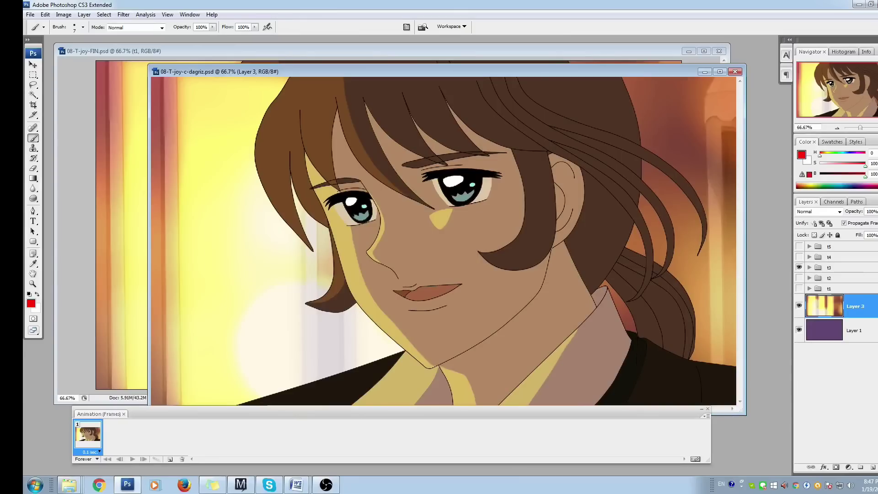
# Step: Close 08-T-joy-c-dagriz.psd without saving its changes
pyautogui.moveTo(675, 73); pyautogui.dragTo(689, 76)
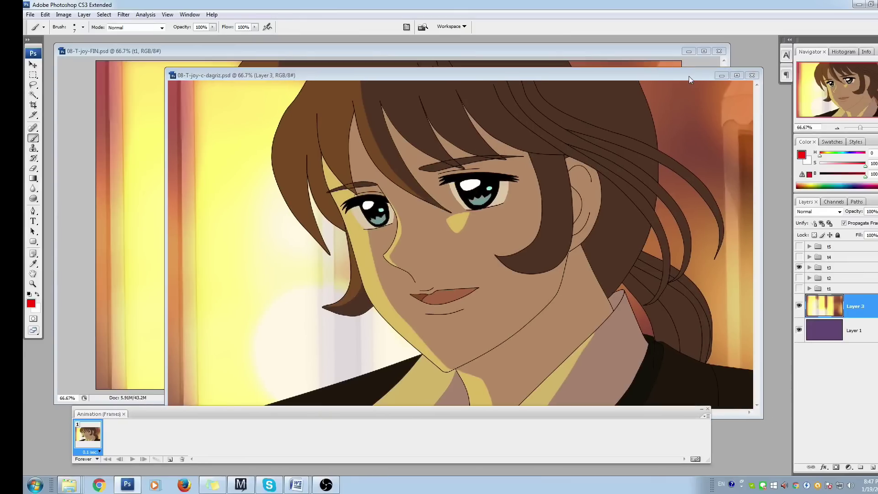
pyautogui.click(749, 76)
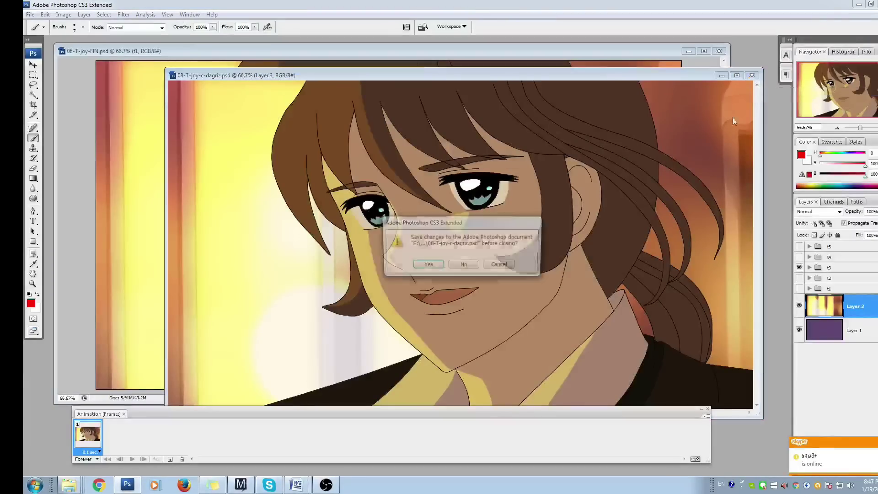
pyautogui.click(463, 265)
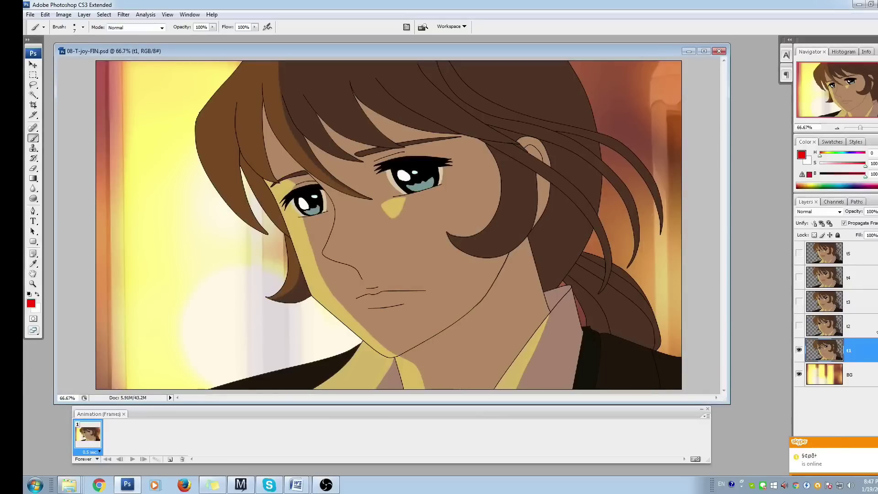
# Step: With layer t1 selected, add a second animation frame and set its delay to 0.15 seconds
pyautogui.click(874, 330)
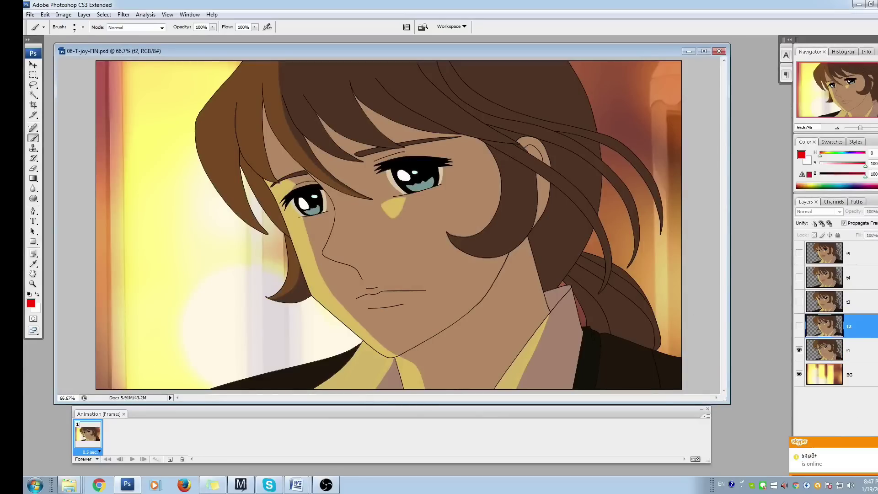
pyautogui.click(867, 360)
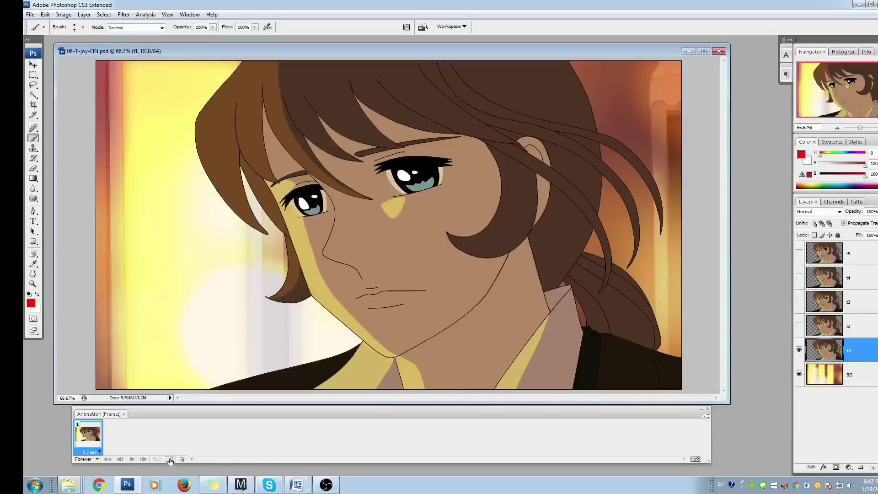
pyautogui.click(169, 460)
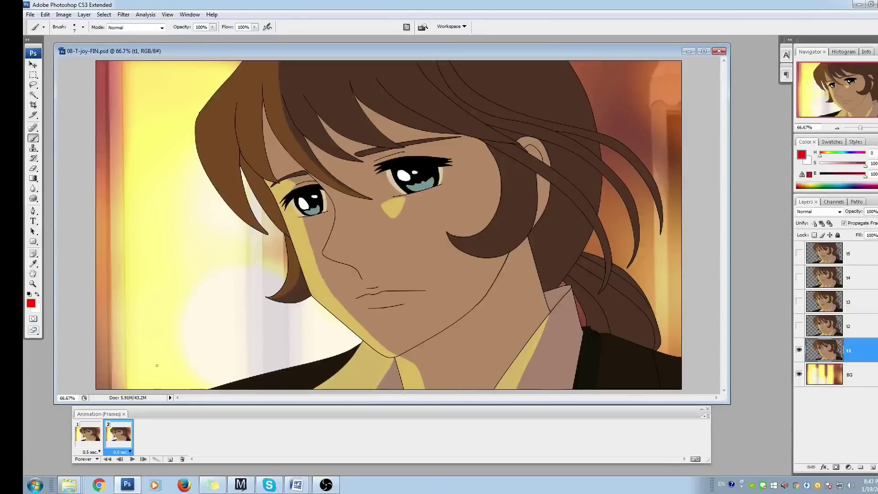
pyautogui.click(120, 452)
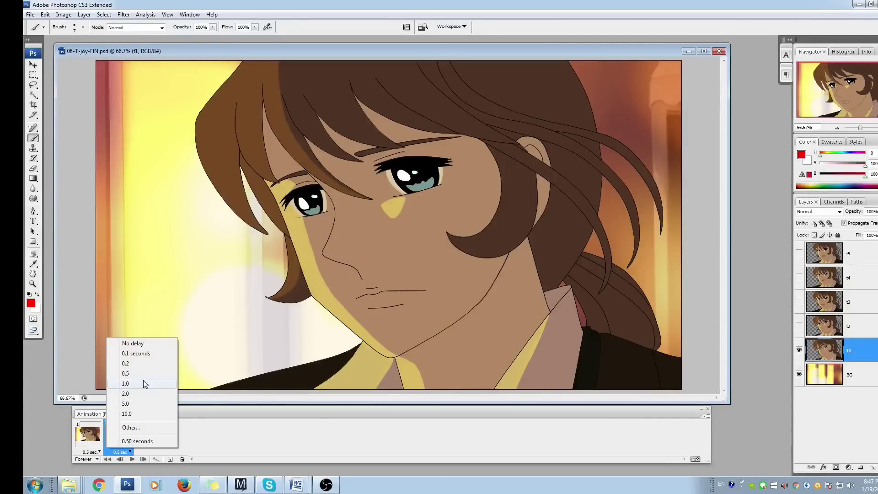
pyautogui.click(135, 353)
pyautogui.click(126, 452)
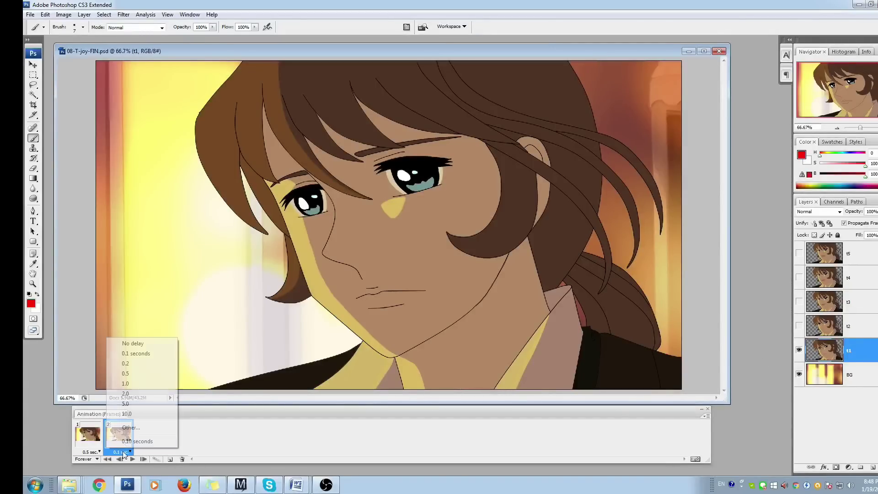
pyautogui.click(141, 429)
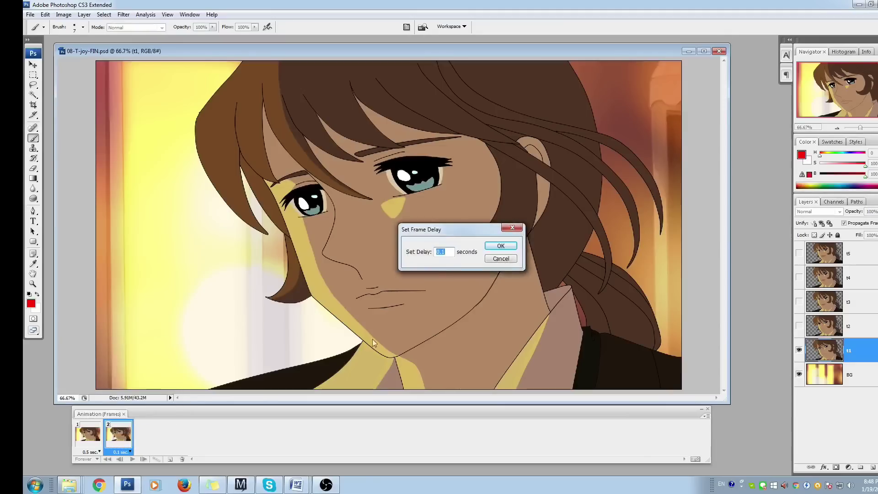
pyautogui.write('5')
pyautogui.press('Return')
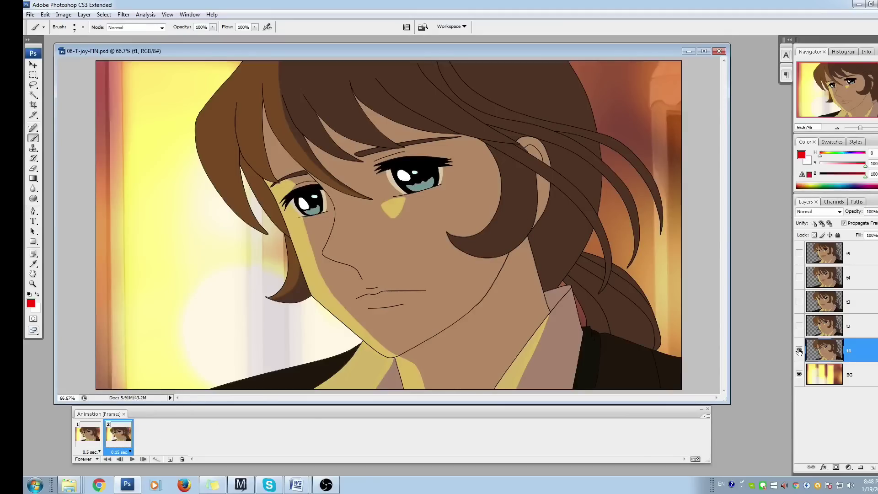
# Step: Make frame 2 show layer t2 instead of t1, and select layer t2
pyautogui.click(800, 350)
pyautogui.click(800, 325)
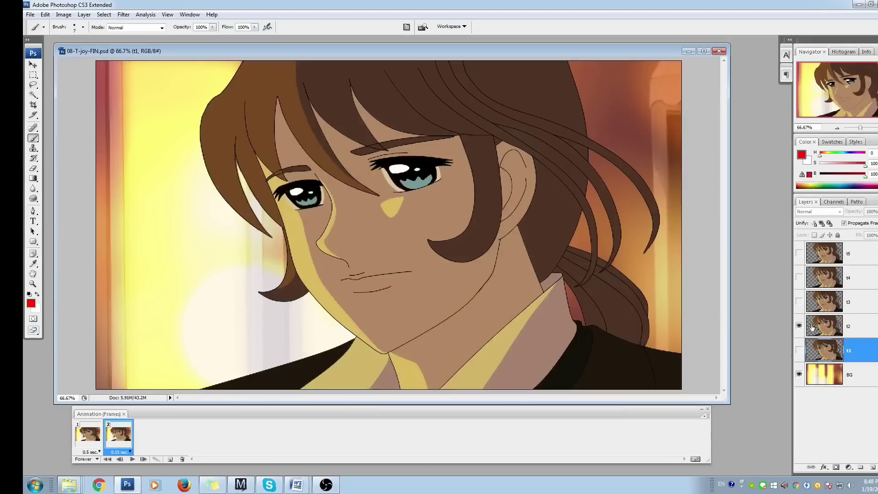
pyautogui.click(819, 327)
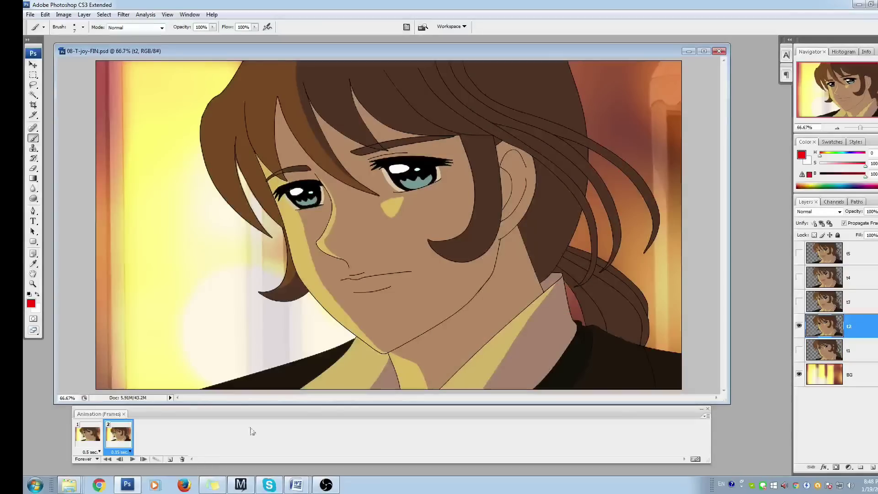
# Step: Add a third animation frame that shows layer t3 instead of t2
pyautogui.click(170, 458)
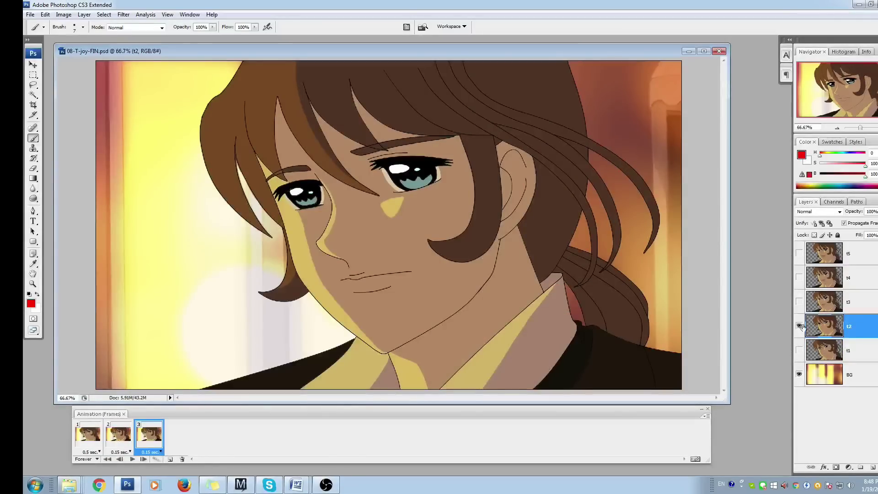
pyautogui.click(800, 325)
pyautogui.click(800, 301)
pyautogui.click(823, 301)
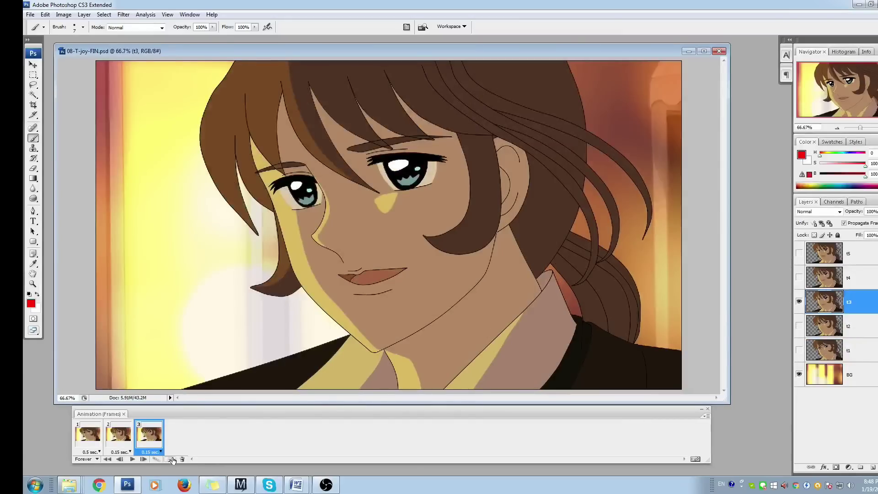
# Step: Add a fourth animation frame that shows layer t4 instead of t3
pyautogui.click(169, 459)
pyautogui.click(799, 302)
pyautogui.click(799, 277)
pyautogui.click(825, 276)
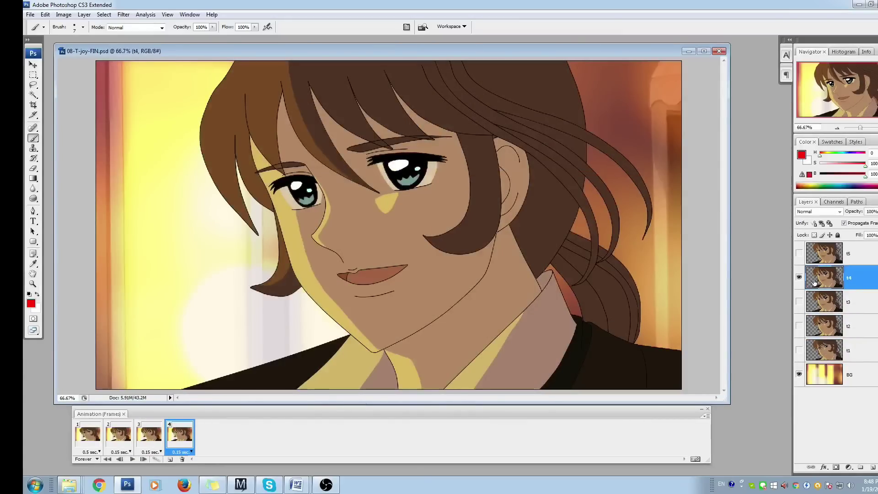
# Step: Add a fifth animation frame showing layer t5 instead of t4, and set its delay to 0.5 seconds
pyautogui.click(170, 459)
pyautogui.click(799, 278)
pyautogui.click(799, 253)
pyautogui.click(837, 256)
pyautogui.click(224, 453)
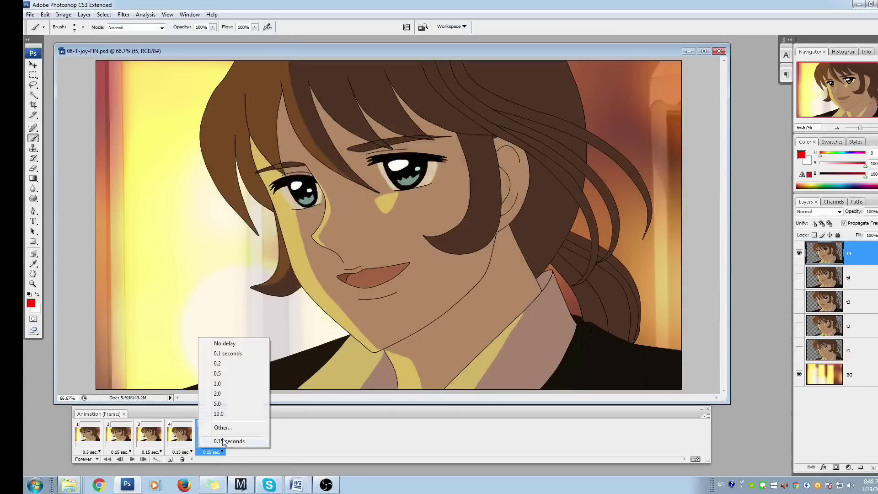
pyautogui.click(228, 373)
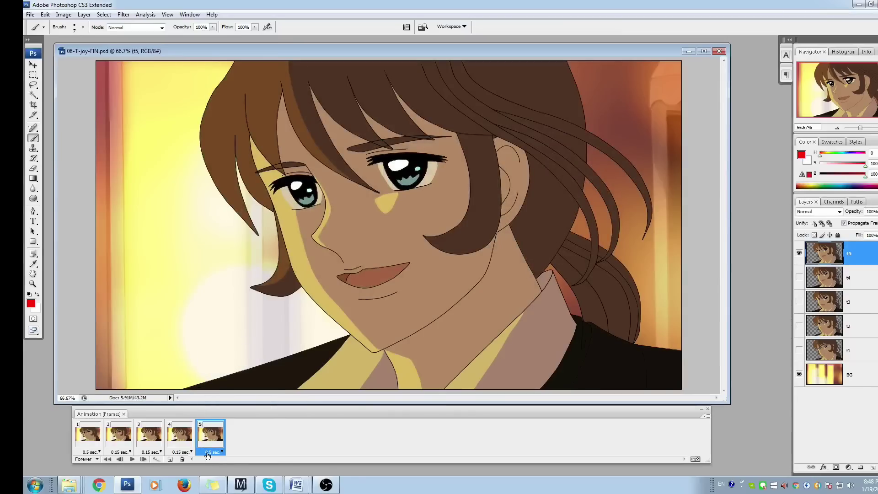
# Step: Play the animation from the first frame twice to check its timing, stopping playback after each preview
pyautogui.click(98, 441)
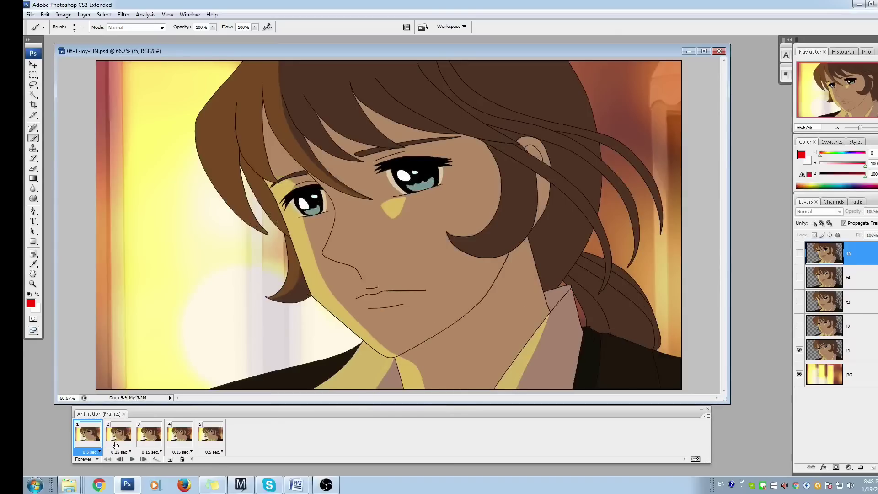
pyautogui.click(133, 460)
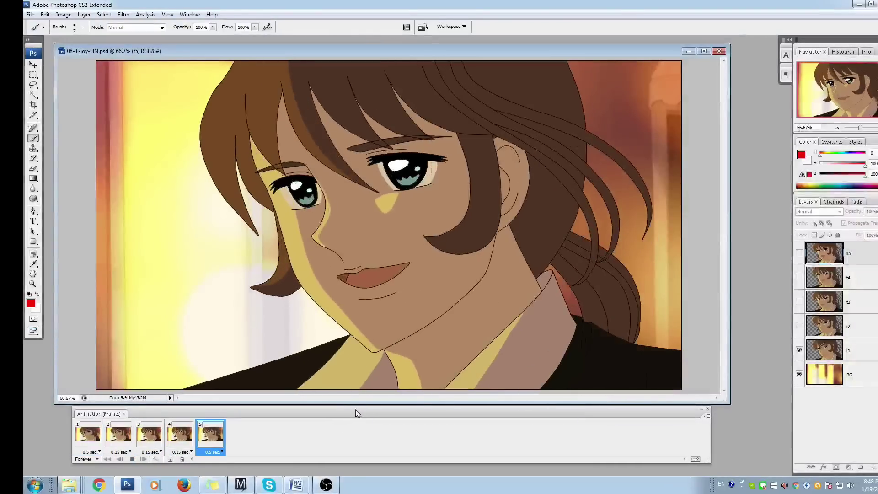
pyautogui.click(133, 460)
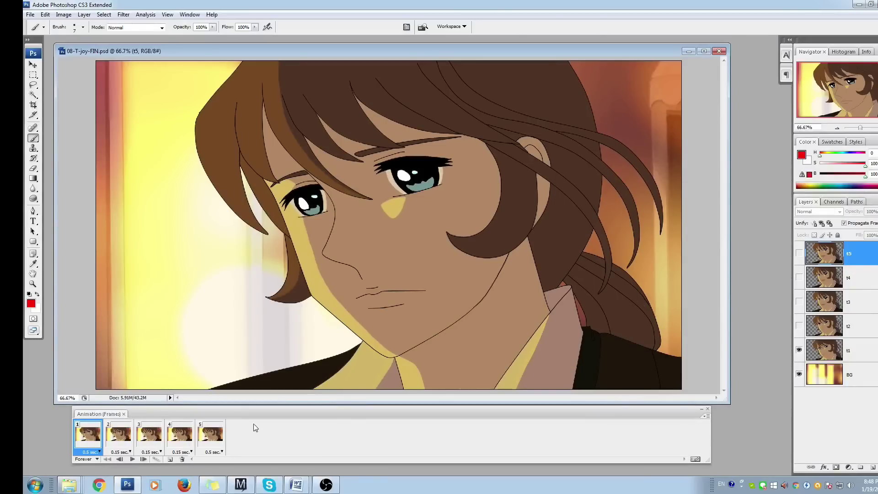
pyautogui.click(131, 459)
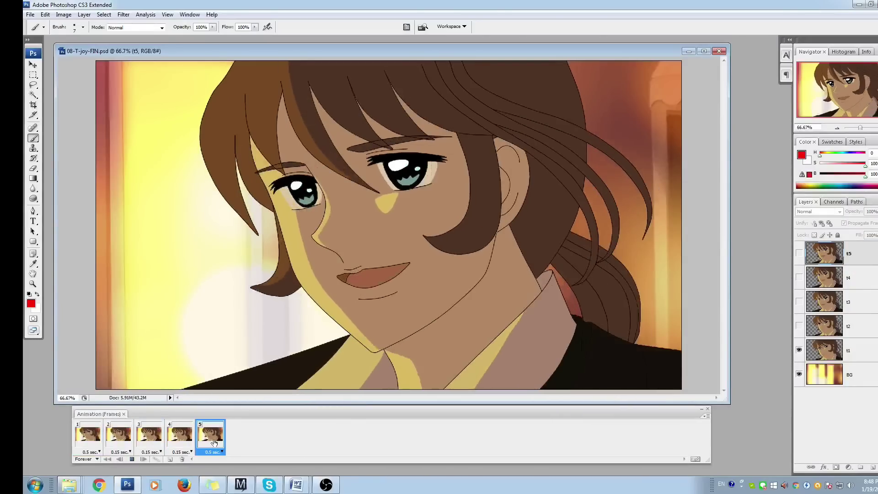
pyautogui.press('space')
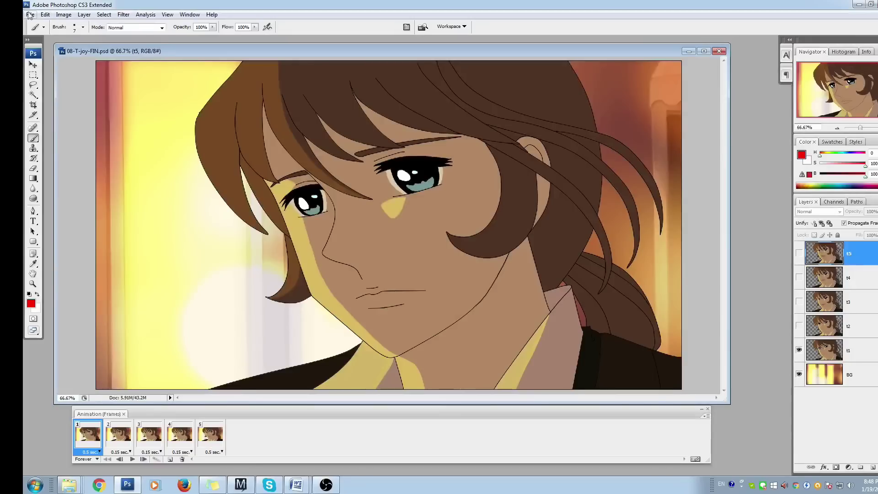
# Step: Start a QuickTime video render of the animation and accept H.264 compression at Best quality and 30 fps
pyautogui.click(29, 15)
pyautogui.moveTo(114, 181)
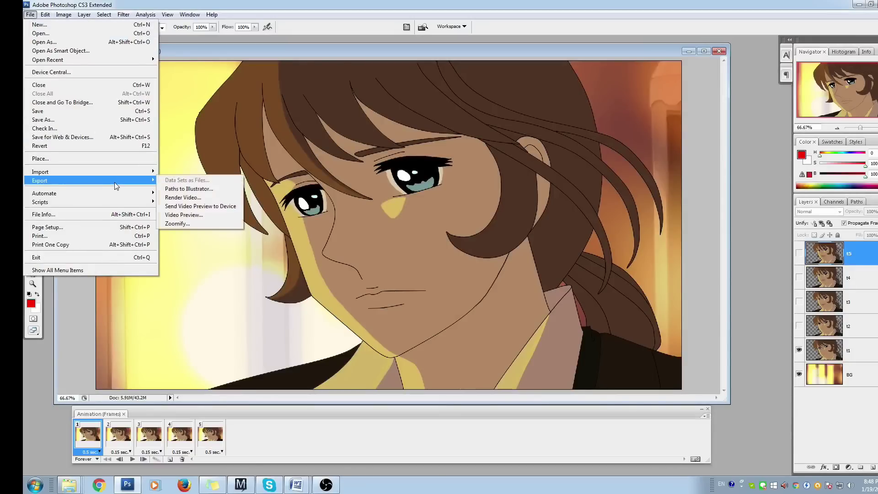
pyautogui.click(200, 201)
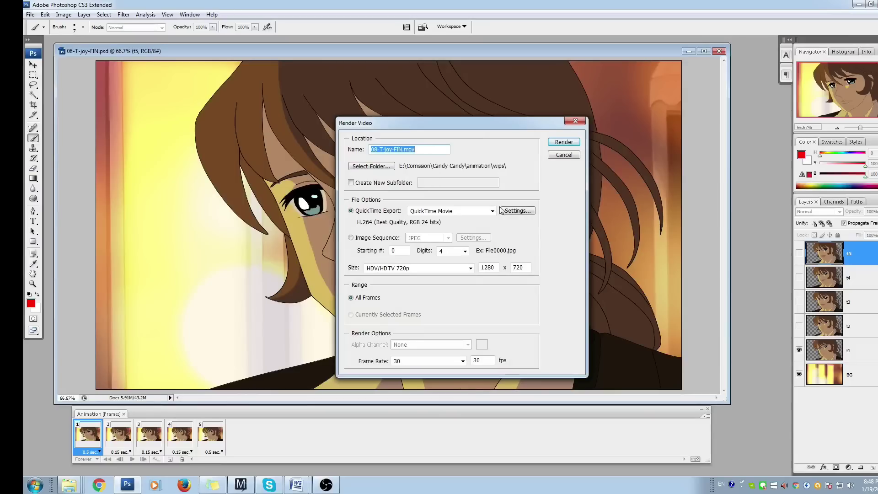
pyautogui.click(514, 211)
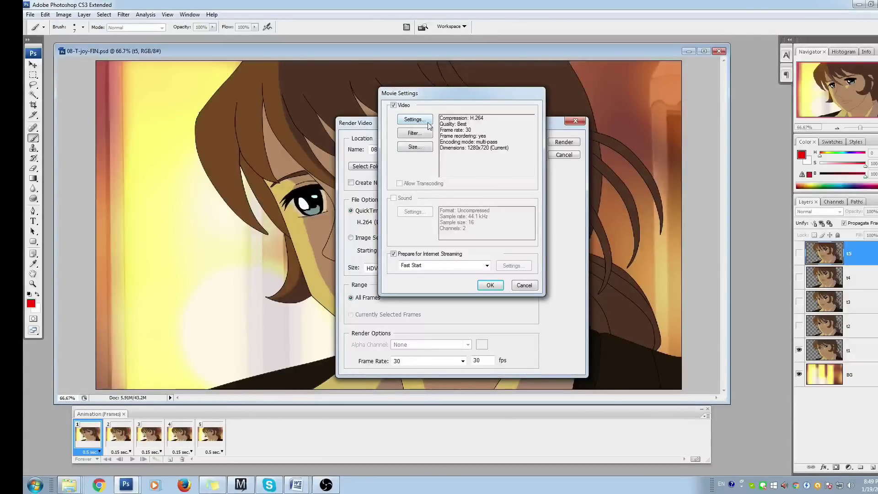
pyautogui.click(426, 121)
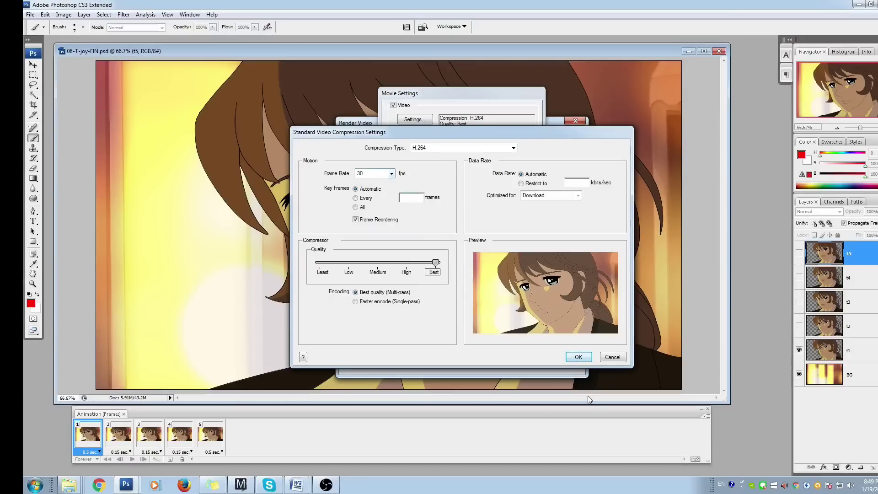
pyautogui.click(578, 357)
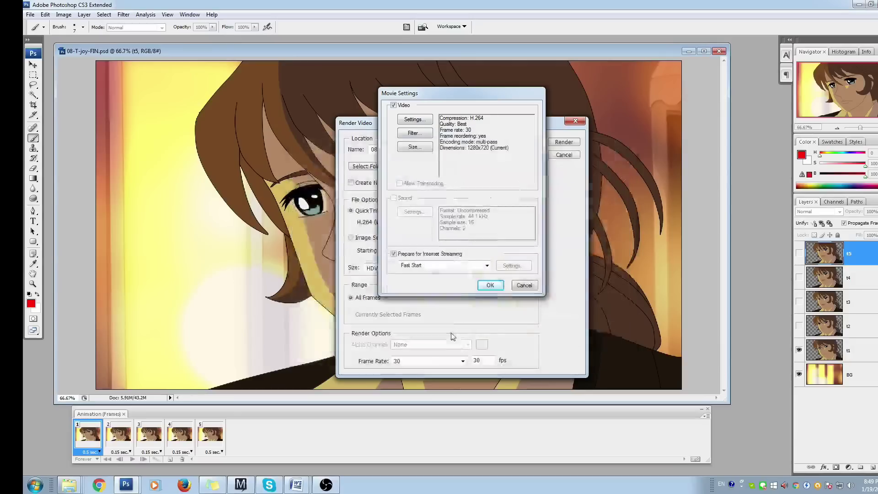
pyautogui.click(490, 285)
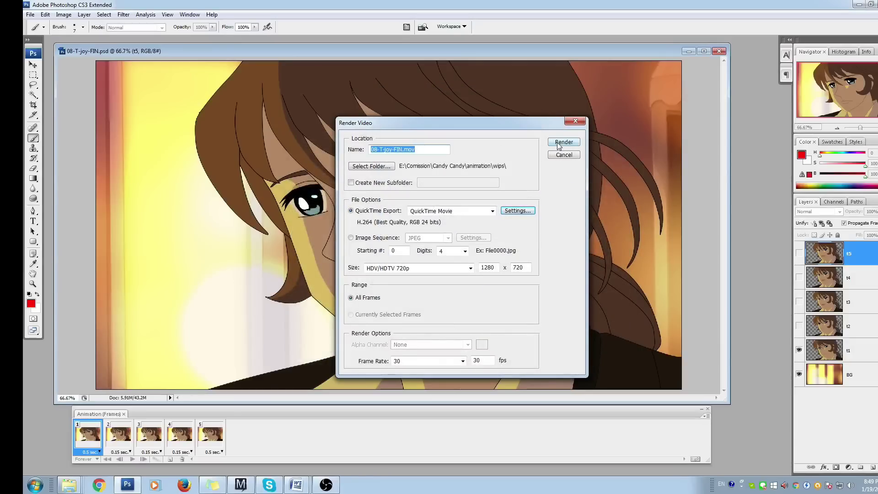
# Step: Name the movie 08-T-joy-FIN.PS.mov and render all frames at 1280 x 720 into the wips folder
pyautogui.click(427, 151)
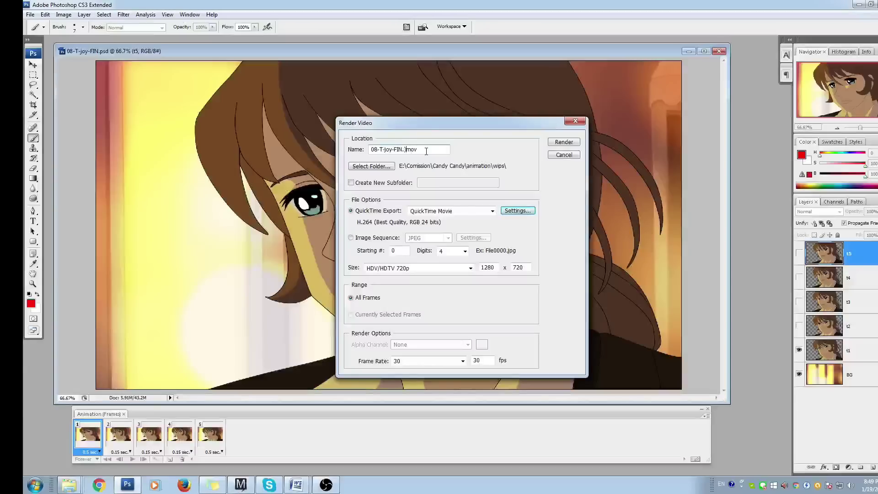
pyautogui.write('PS')
pyautogui.click(562, 143)
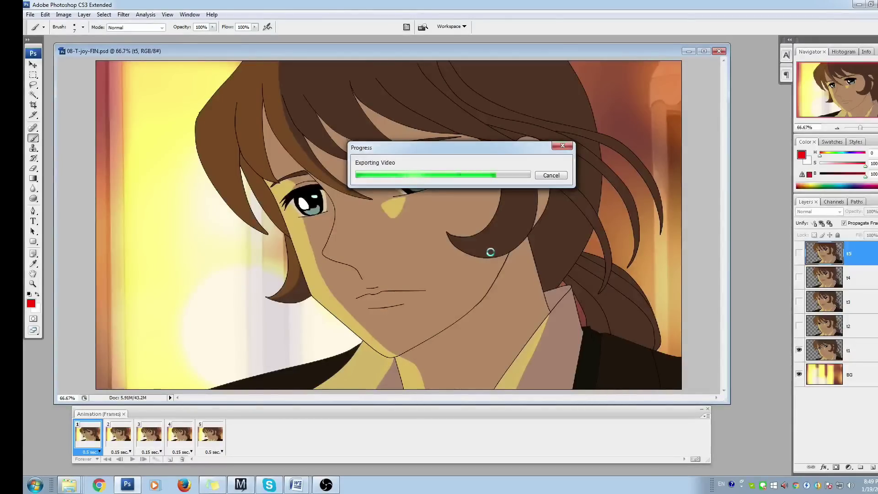
pyautogui.press('Escape')
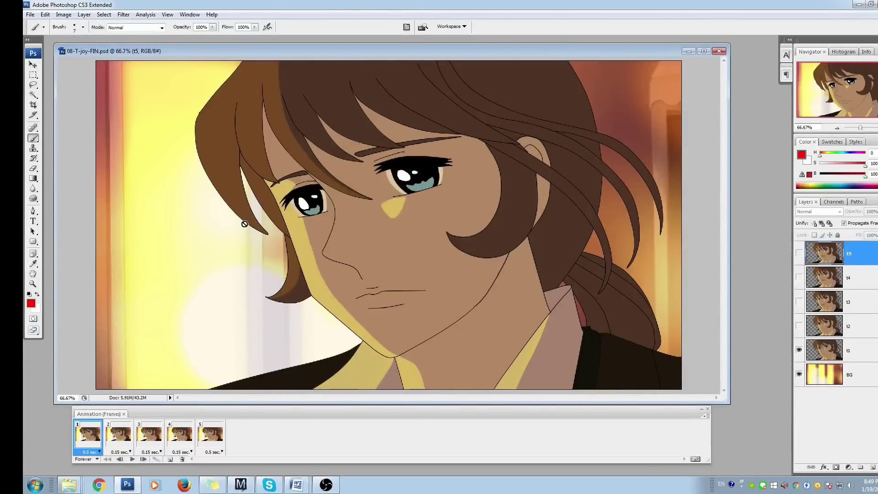
pyautogui.click(31, 75)
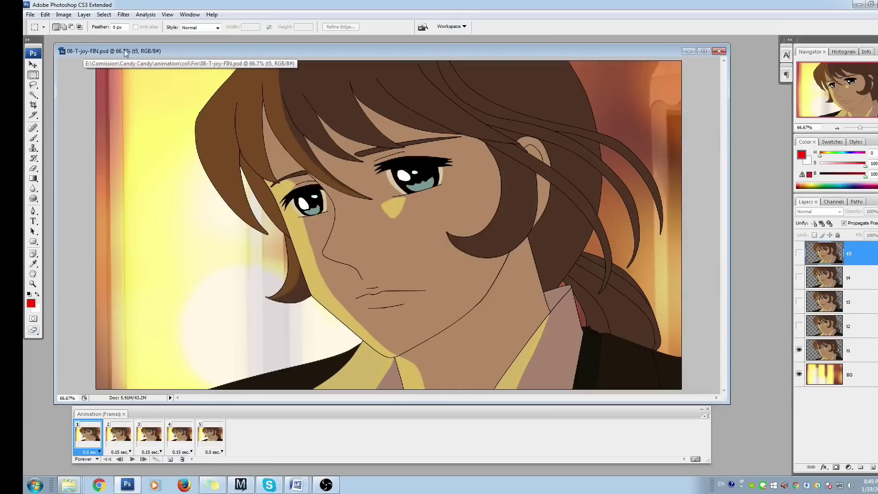
pyautogui.moveTo(125, 52); pyautogui.dragTo(144, 51)
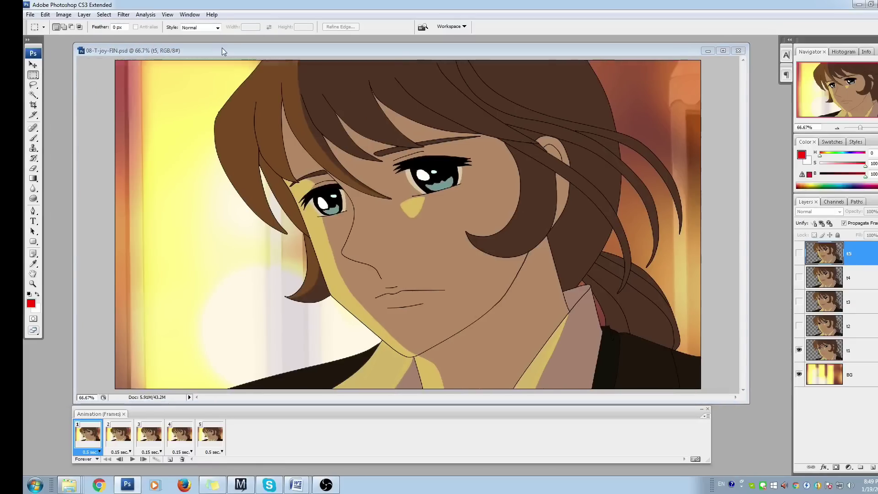
pyautogui.click(31, 16)
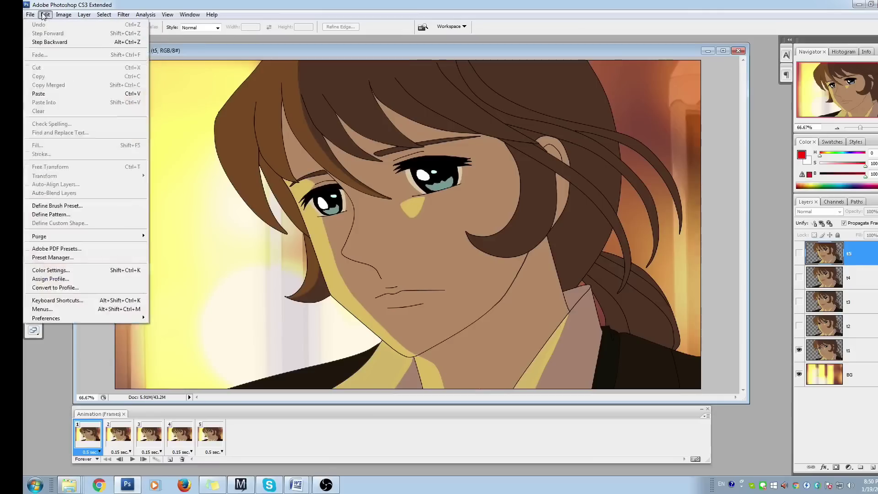
# Step: Switch to the file explorer and browse to the E:\Comission\Candy Candy\animation\wips folder containing the exported movie
pyautogui.click(35, 485)
pyautogui.click(35, 485)
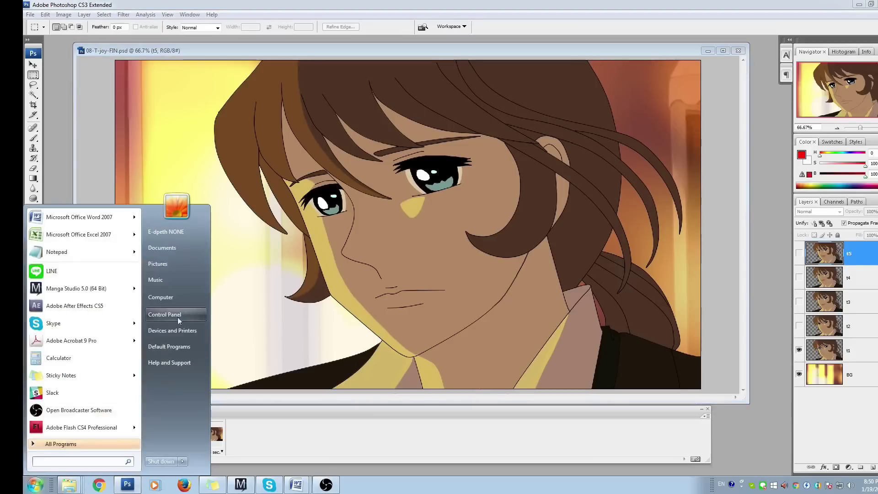
pyautogui.click(181, 303)
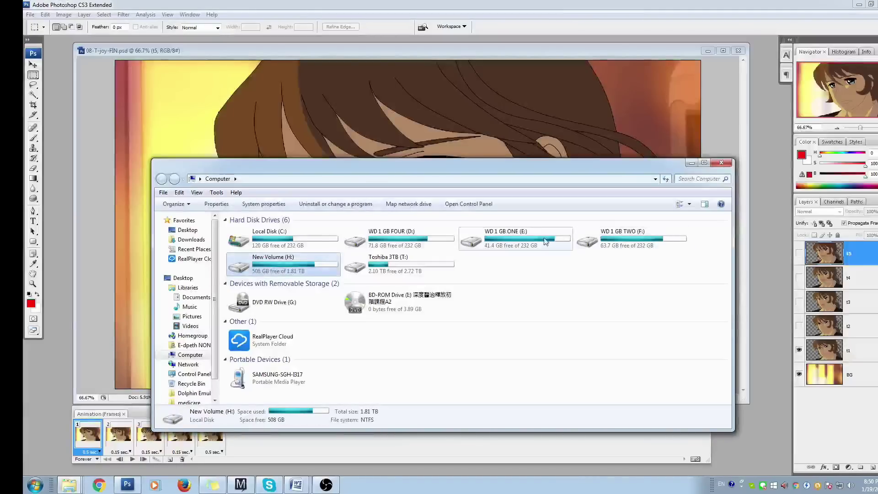
pyautogui.doubleClick(475, 239)
pyautogui.doubleClick(257, 230)
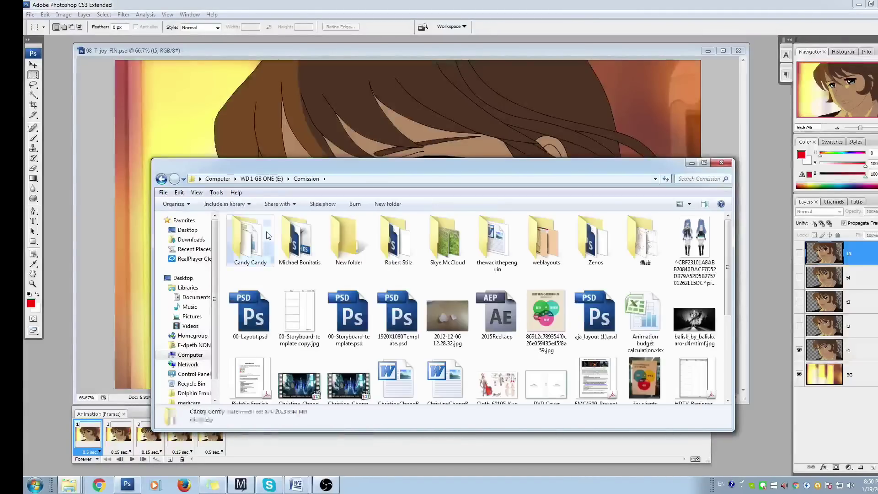
pyautogui.doubleClick(251, 236)
pyautogui.scroll(-3, 316, 293)
pyautogui.click(339, 320)
pyautogui.doubleClick(339, 319)
pyautogui.doubleClick(447, 242)
pyautogui.scroll(-2, 349, 320)
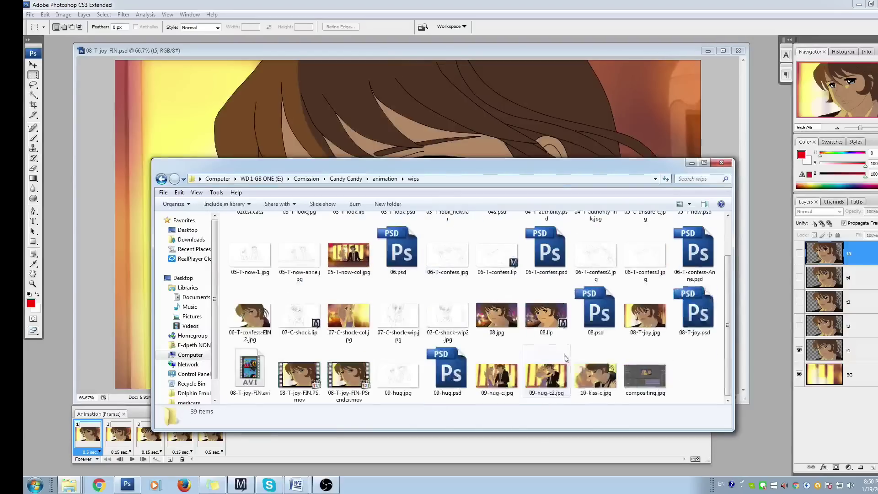
# Step: Play the exported movie 08-T-joy-FIN.PS.mov to check it, and close the player and the folder window
pyautogui.click(351, 378)
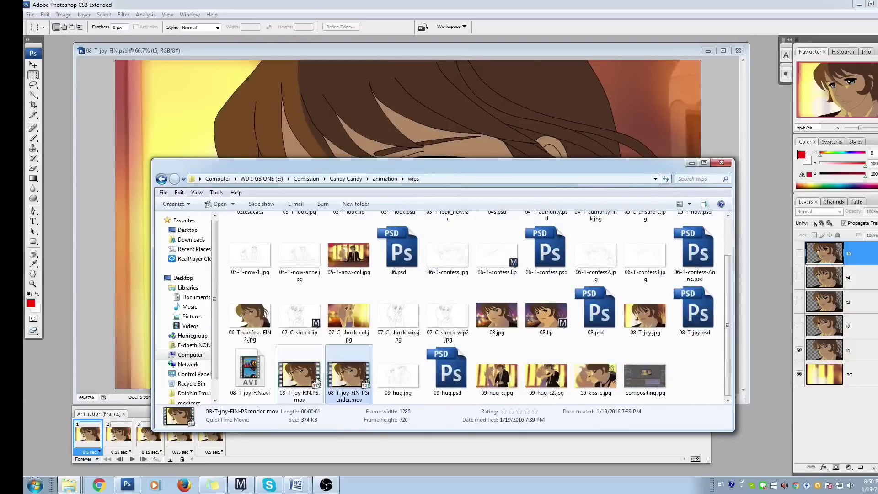
pyautogui.click(300, 378)
pyautogui.doubleClick(298, 377)
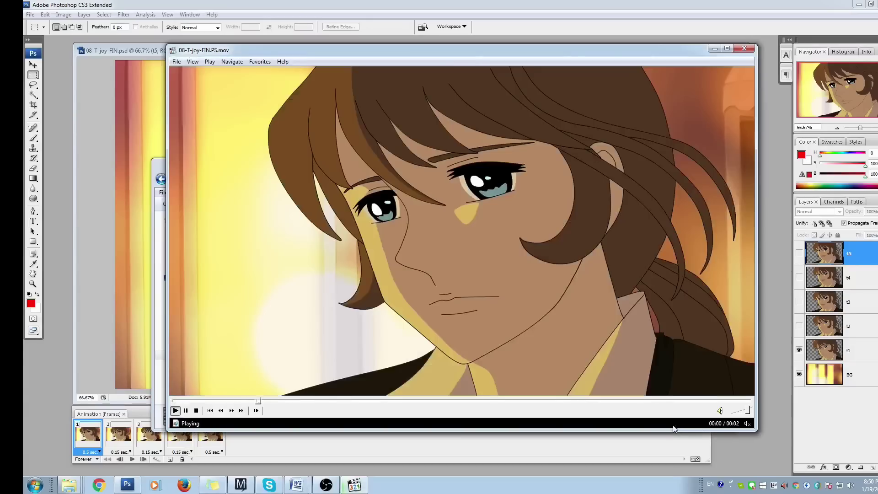
pyautogui.click(744, 49)
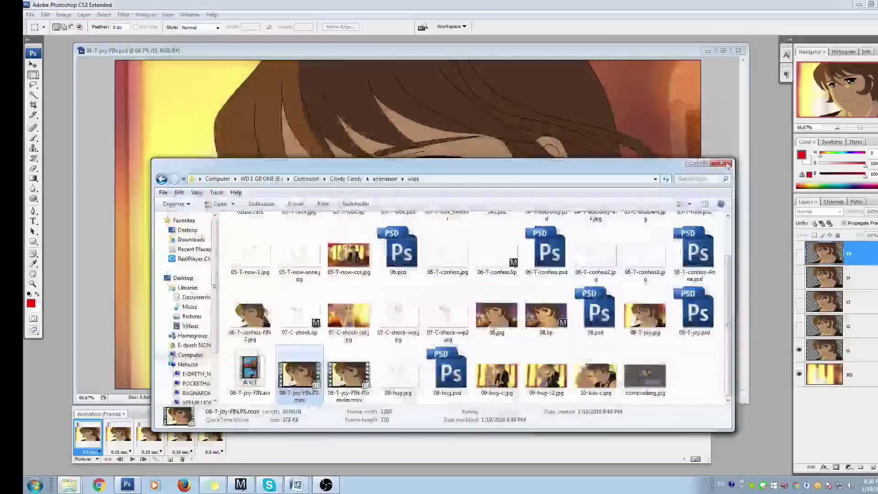
pyautogui.click(741, 54)
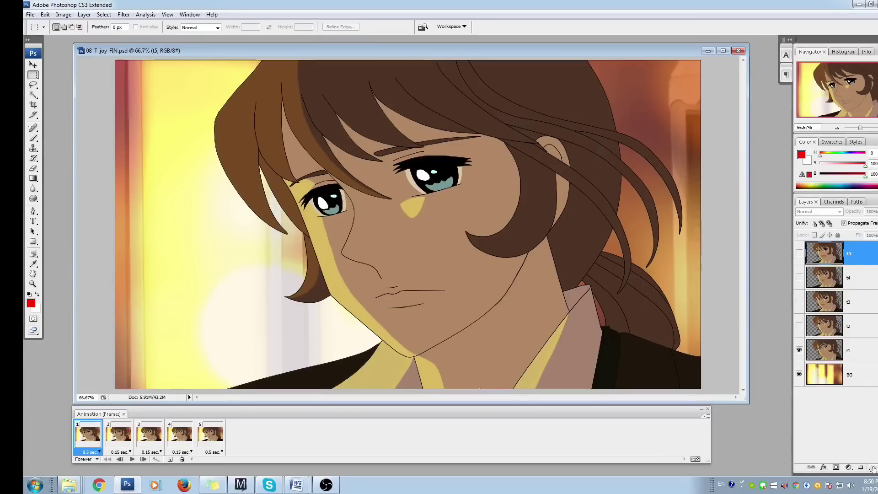
# Step: Add a new layer above t5 and set up the Gradient tool in Hard Light mode with a light purple, hue 277 and saturation 50
pyautogui.click(873, 468)
pyautogui.moveTo(33, 179); pyautogui.dragTo(60, 181)
pyautogui.click(855, 157)
pyautogui.moveTo(865, 165); pyautogui.dragTo(843, 165)
pyautogui.hotkey('alt', 'shift', 'h')
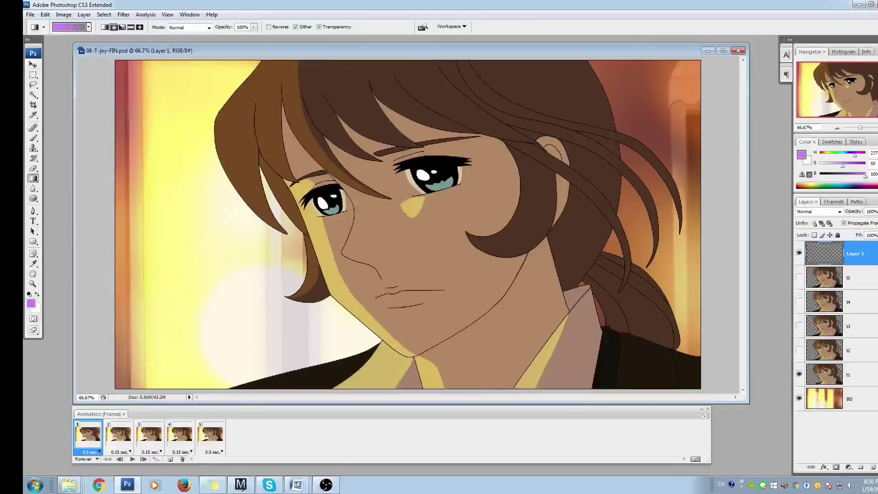
pyautogui.moveTo(567, 393); pyautogui.dragTo(705, 232)
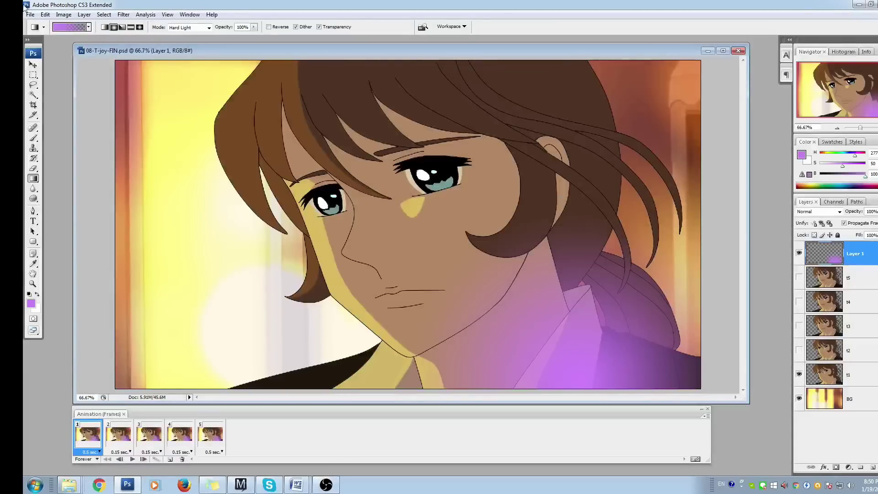
pyautogui.click(45, 14)
pyautogui.click(38, 23)
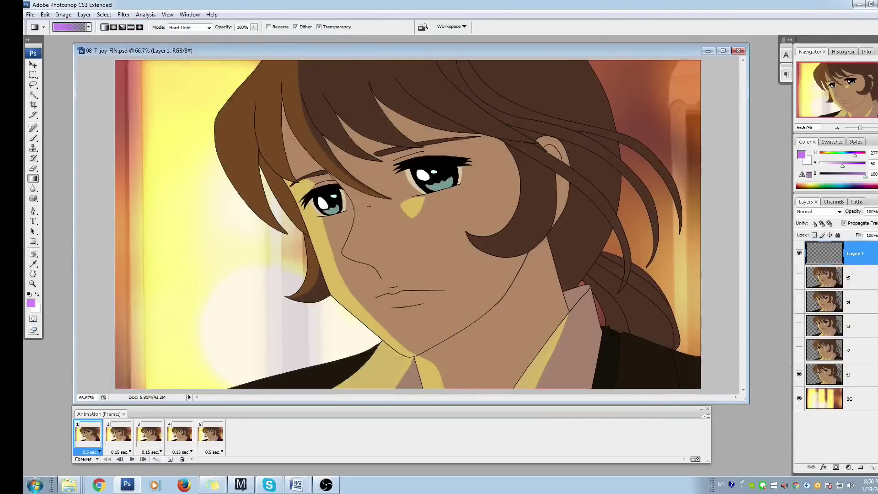
# Step: Apply a linear purple gradient fading upward from the picture's lower edge, and soften it with the layer's blending mode and opacity
pyautogui.moveTo(541, 361); pyautogui.dragTo(525, 241)
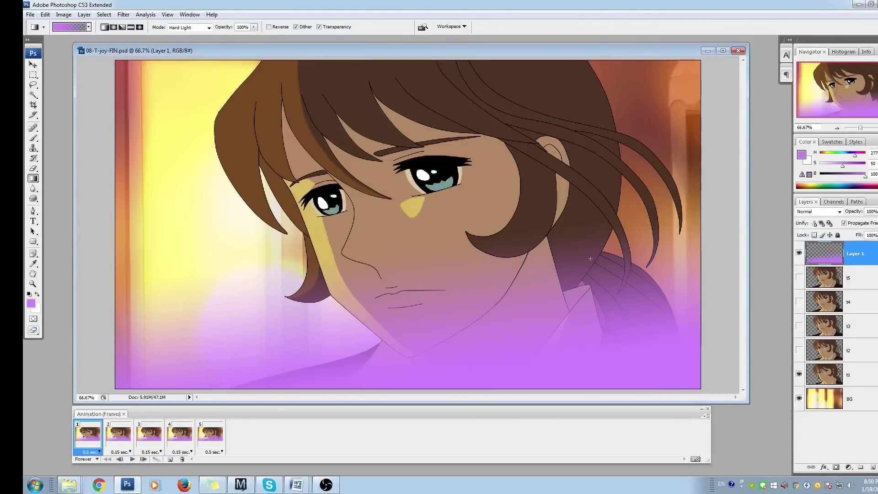
pyautogui.click(822, 213)
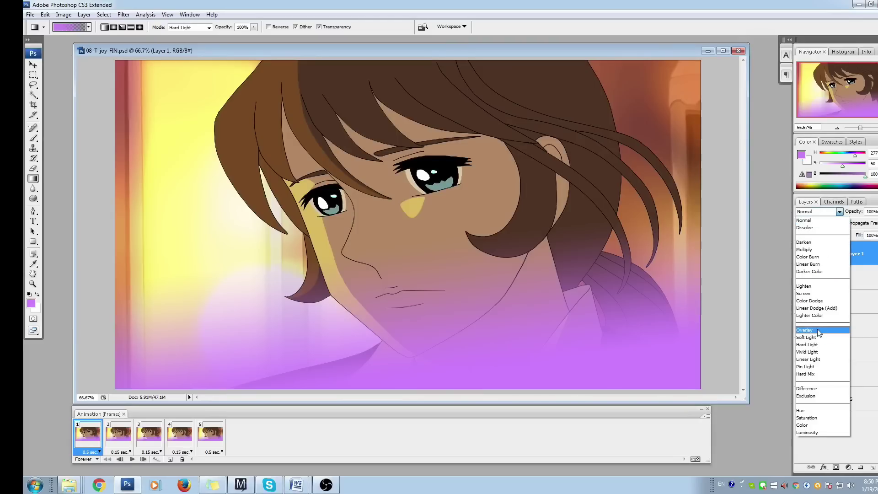
pyautogui.click(805, 277)
pyautogui.click(874, 211)
pyautogui.moveTo(868, 222); pyautogui.dragTo(860, 223)
# Step: Add a new top layer with a pale yellow gradient, hue 58, fading inward from the picture's left side, and blend it as Overlay
pyautogui.click(858, 254)
pyautogui.click(860, 467)
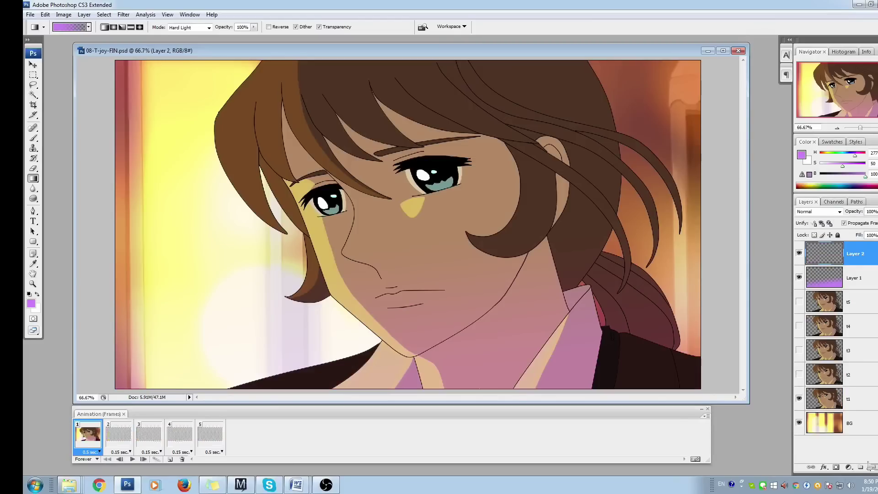
pyautogui.moveTo(839, 153); pyautogui.dragTo(827, 154)
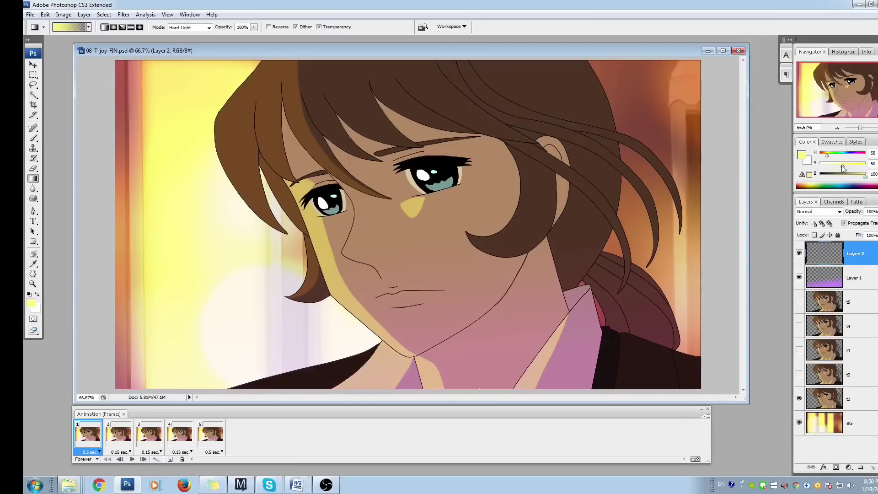
pyautogui.moveTo(194, 111); pyautogui.dragTo(284, 143)
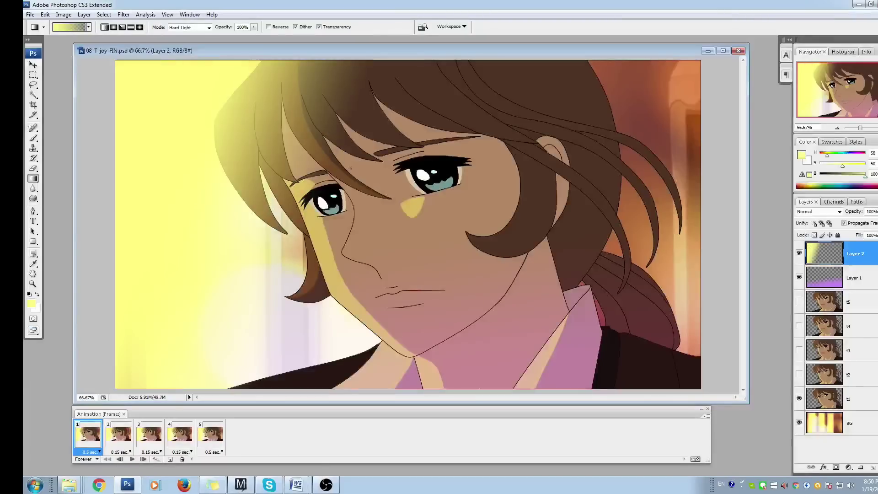
pyautogui.click(823, 211)
pyautogui.click(817, 328)
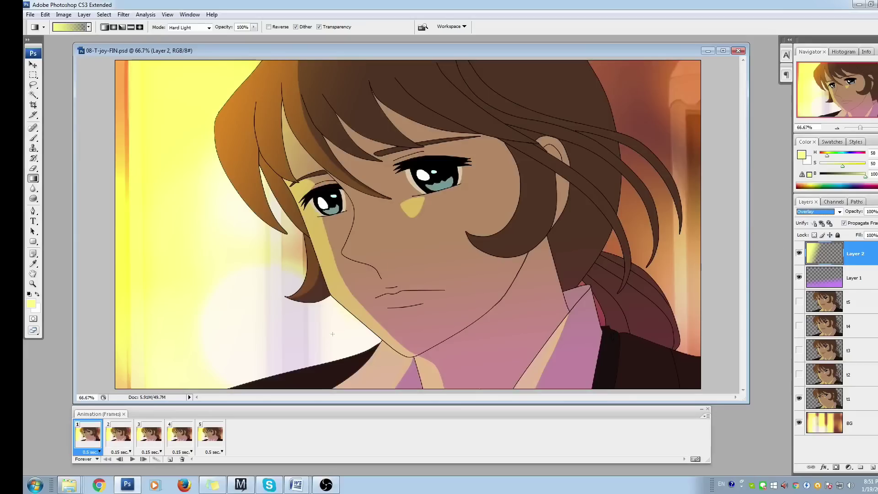
# Step: Play the frame animation to preview it with the purple and yellow lighting layers
pyautogui.click(133, 459)
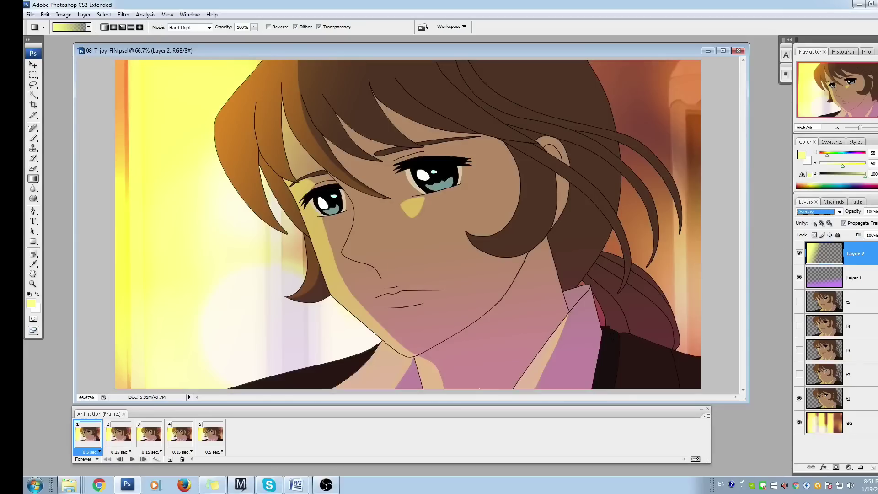